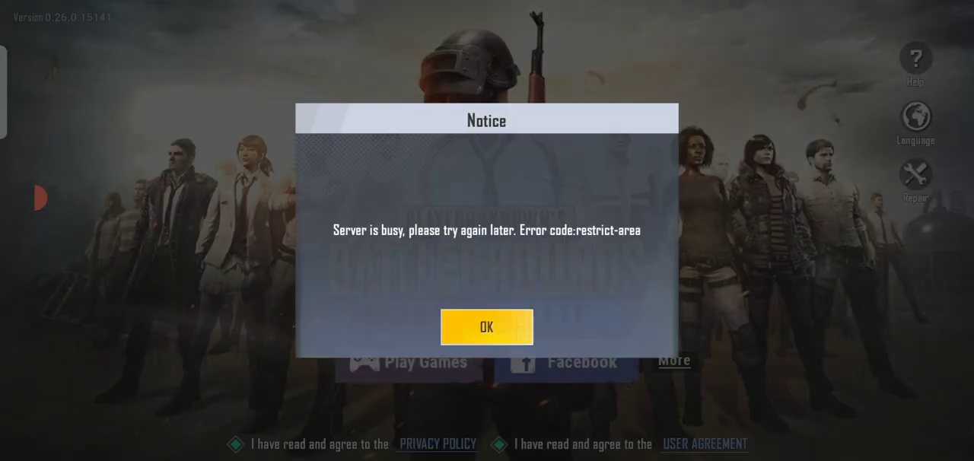
Dismiss the PUBG Mobile Lite notice and launch Play Store from the app drawer
{"action": "left_click", "coordinate": [486, 326]}
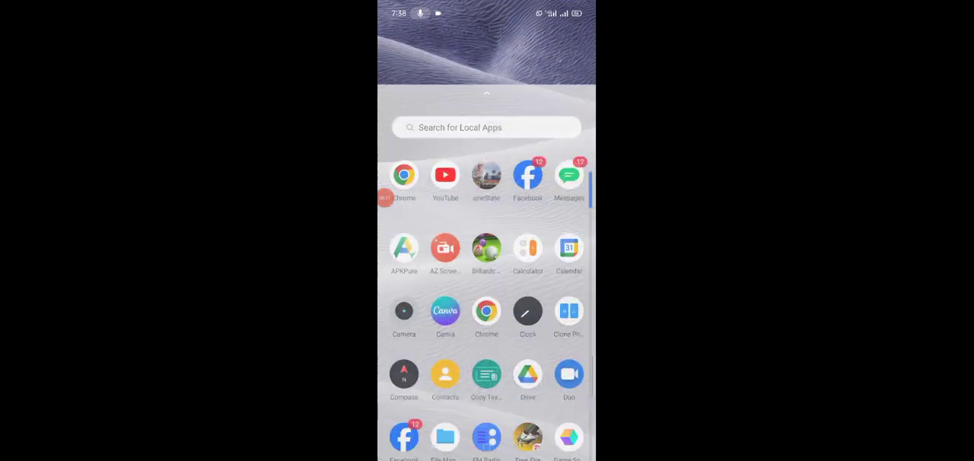
{"action": "scroll", "coordinate": [486, 259], "scroll_direction": "down", "scroll_amount": 5}
{"action": "scroll", "coordinate": [486, 259], "scroll_direction": "down", "scroll_amount": 5}
{"action": "scroll", "coordinate": [486, 251], "scroll_direction": "up", "scroll_amount": 3}
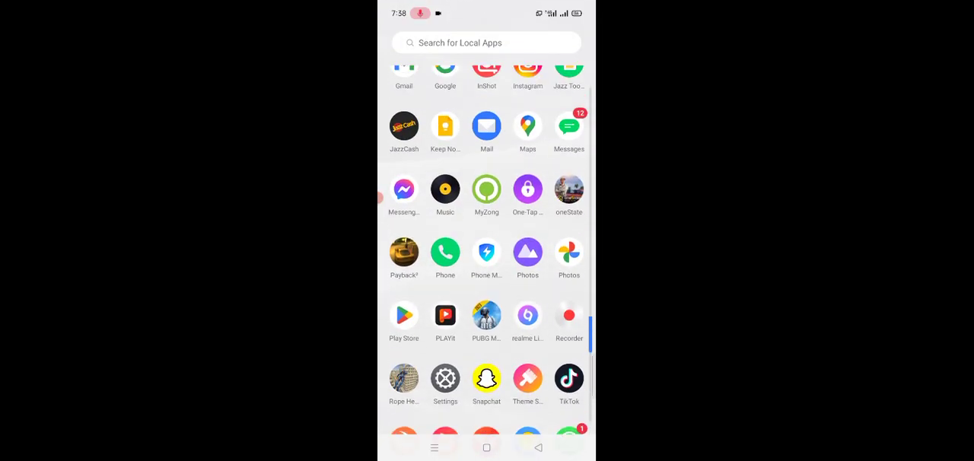
{"action": "scroll", "coordinate": [486, 251], "scroll_direction": "up", "scroll_amount": 2}
{"action": "scroll", "coordinate": [486, 251], "scroll_direction": "down", "scroll_amount": 2}
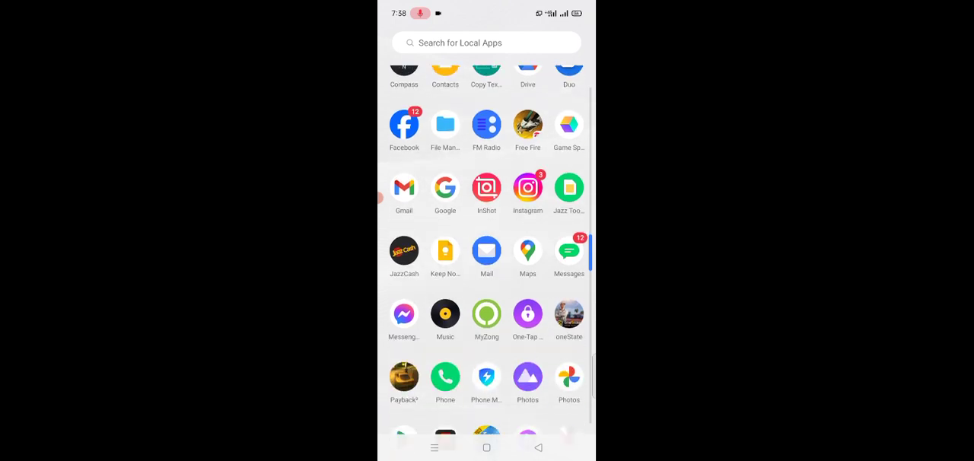
{"action": "scroll", "coordinate": [486, 251], "scroll_direction": "down", "scroll_amount": 3}
{"action": "scroll", "coordinate": [486, 251], "scroll_direction": "down", "scroll_amount": 1}
{"action": "left_click", "coordinate": [403, 206]}
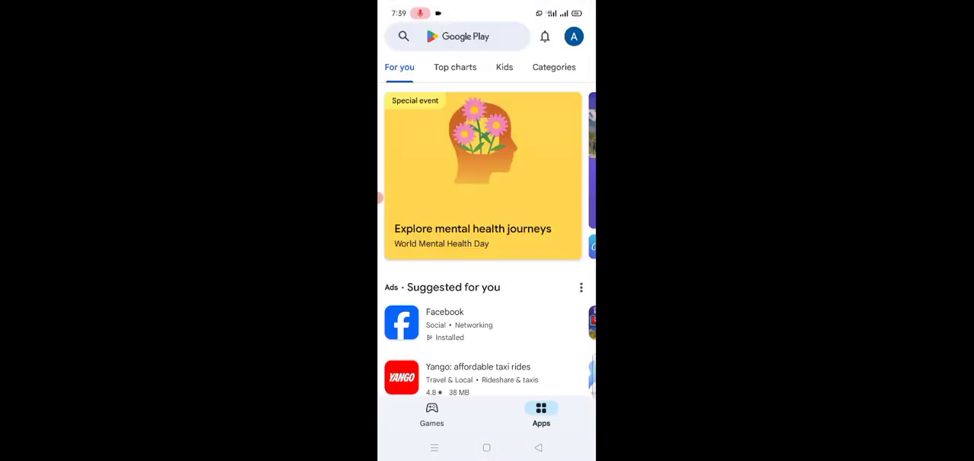
{"action": "scroll", "coordinate": [486, 251], "scroll_direction": "down", "scroll_amount": 4}
{"action": "scroll", "coordinate": [486, 251], "scroll_direction": "down", "scroll_amount": 1}
{"action": "scroll", "coordinate": [486, 251], "scroll_direction": "up", "scroll_amount": 3}
{"action": "scroll", "coordinate": [486, 251], "scroll_direction": "down", "scroll_amount": 1}
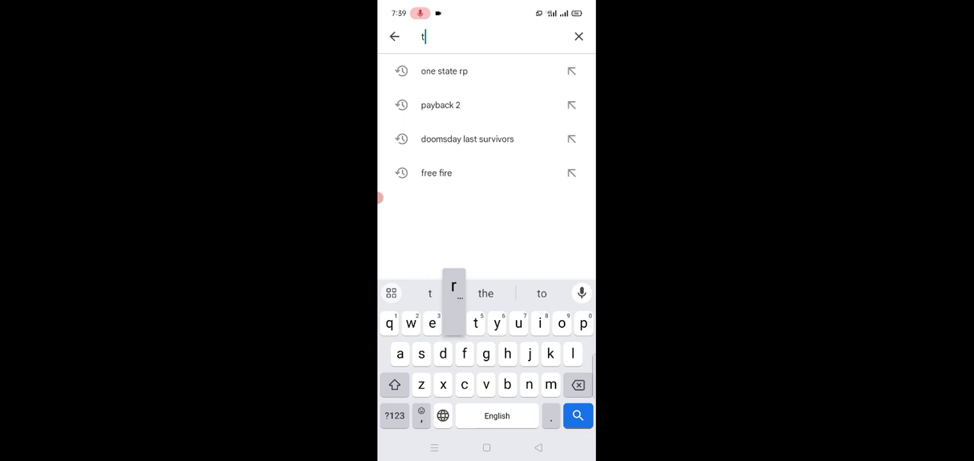
{"action": "type", "text": "robo"}
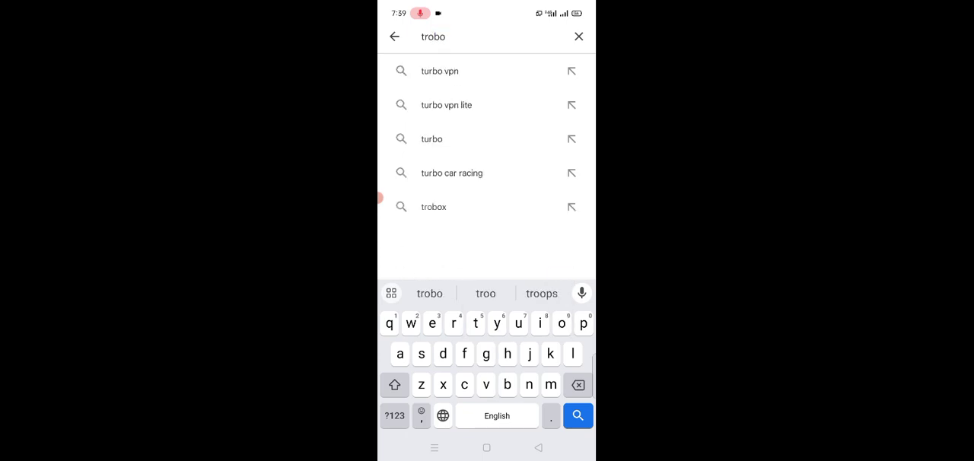
Show the turbo vpn search results with Turbo VPN installed, then return home
{"action": "left_click", "coordinate": [439, 71]}
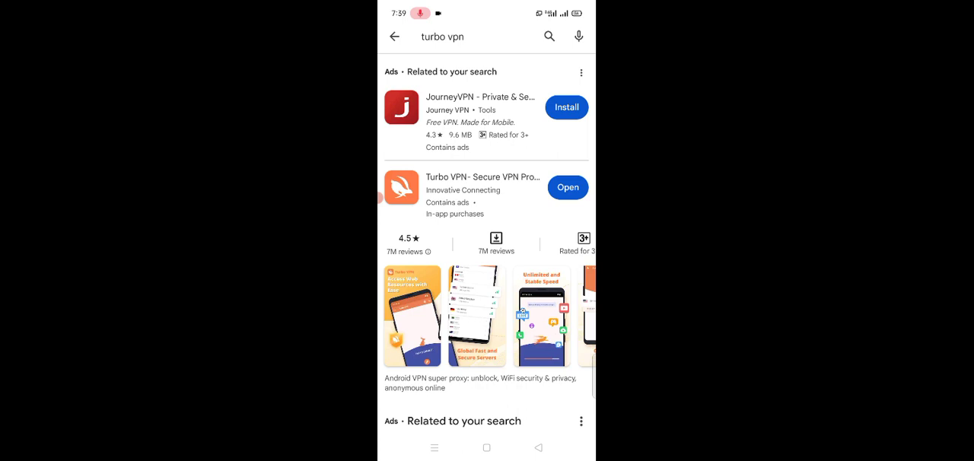
{"action": "scroll", "coordinate": [487, 248], "scroll_direction": "down", "scroll_amount": 2}
{"action": "scroll", "coordinate": [487, 247], "scroll_direction": "up", "scroll_amount": 2}
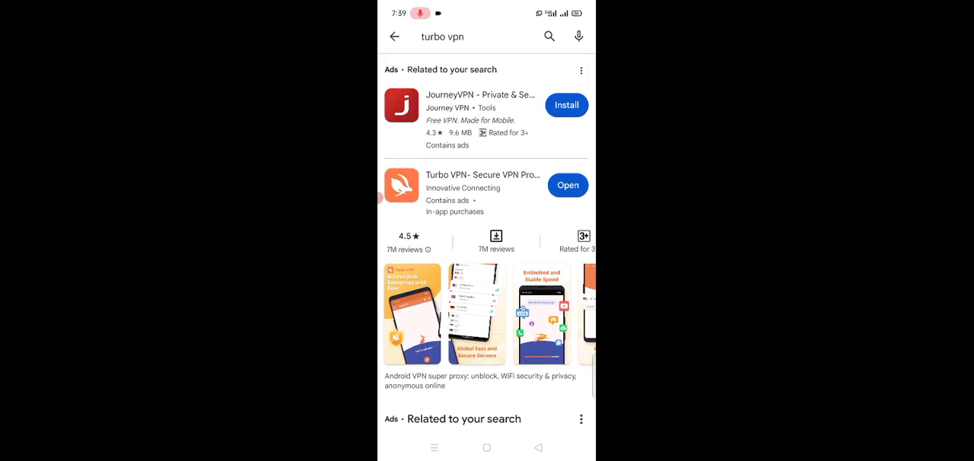
{"action": "left_click", "coordinate": [486, 448]}
{"action": "left_click_drag", "start_coordinate": [487, 342], "coordinate": [487, 152]}
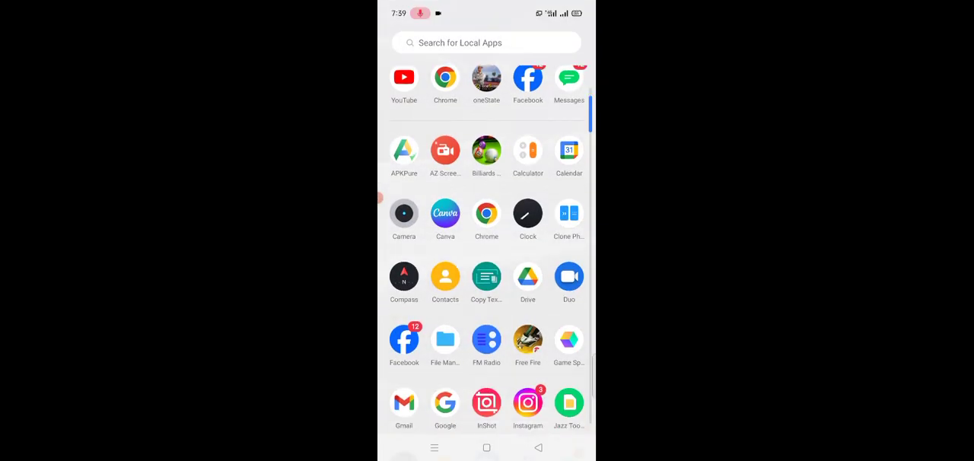
{"action": "scroll", "coordinate": [487, 251], "scroll_direction": "down", "scroll_amount": 3}
{"action": "scroll", "coordinate": [487, 251], "scroll_direction": "down", "scroll_amount": 5}
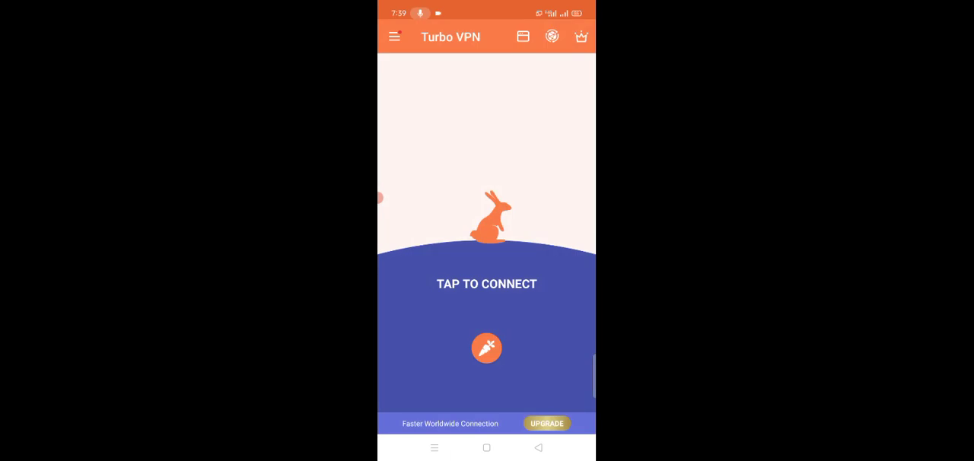
Connect Turbo VPN with the carrot button, then open the phone's Settings app
{"action": "left_click", "coordinate": [486, 348]}
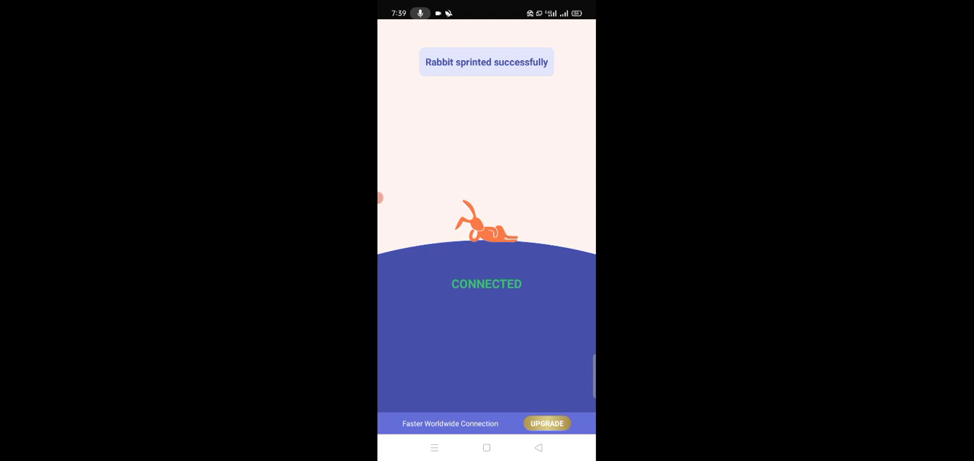
{"action": "left_click", "coordinate": [486, 447]}
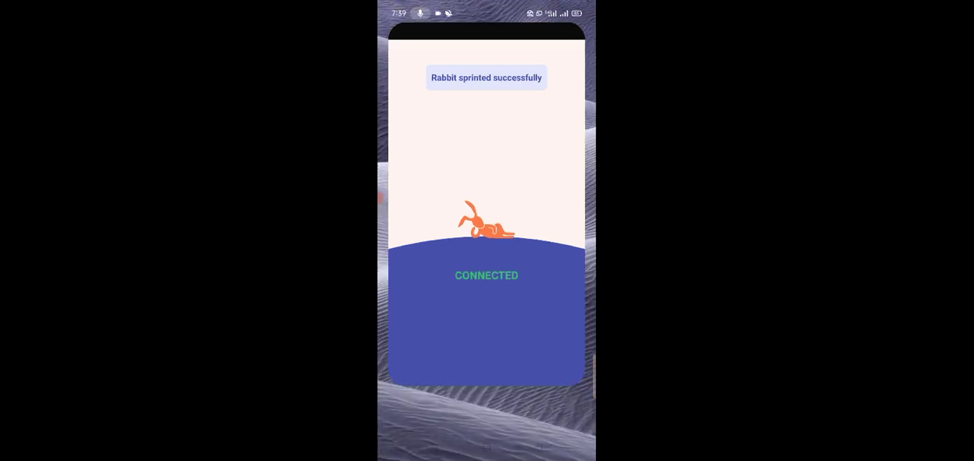
{"action": "left_click_drag", "start_coordinate": [486, 342], "coordinate": [486, 152]}
{"action": "scroll", "coordinate": [486, 228], "scroll_direction": "down", "scroll_amount": 2}
{"action": "scroll", "coordinate": [486, 251], "scroll_direction": "up", "scroll_amount": 2}
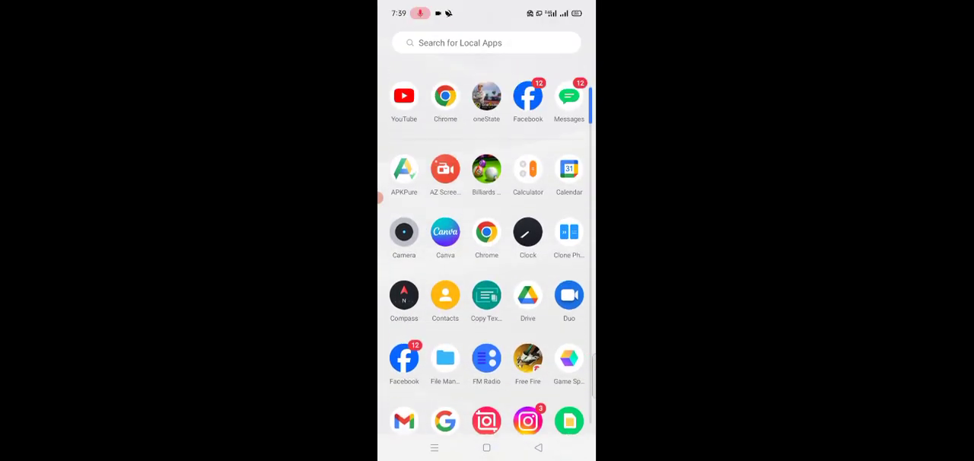
{"action": "scroll", "coordinate": [486, 251], "scroll_direction": "down", "scroll_amount": 5}
{"action": "scroll", "coordinate": [486, 251], "scroll_direction": "up", "scroll_amount": 5}
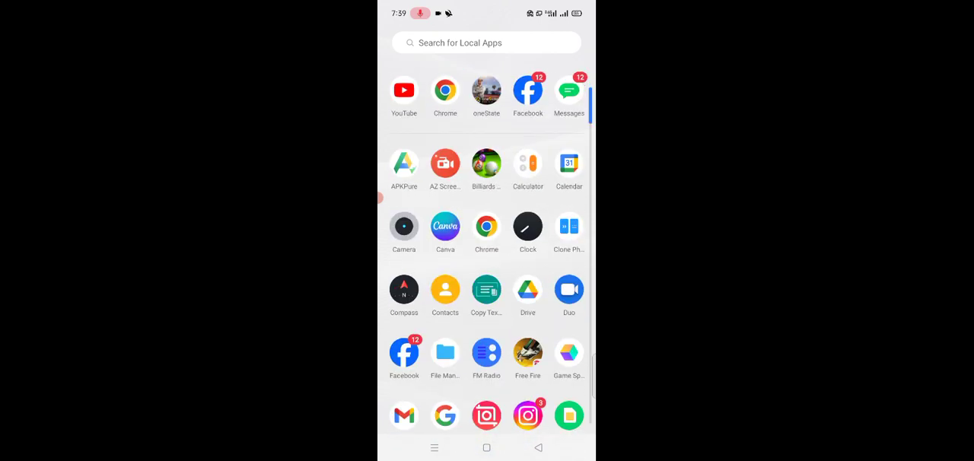
{"action": "scroll", "coordinate": [486, 251], "scroll_direction": "down", "scroll_amount": 10}
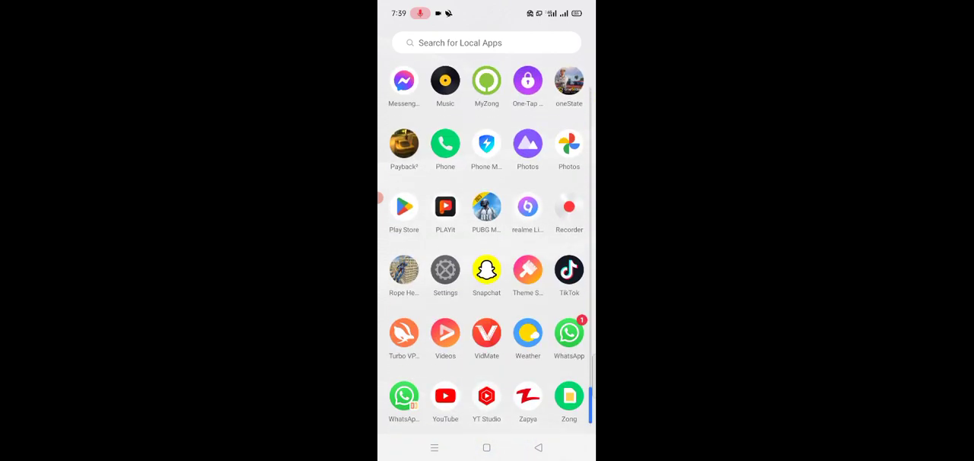
{"action": "left_click", "coordinate": [445, 270]}
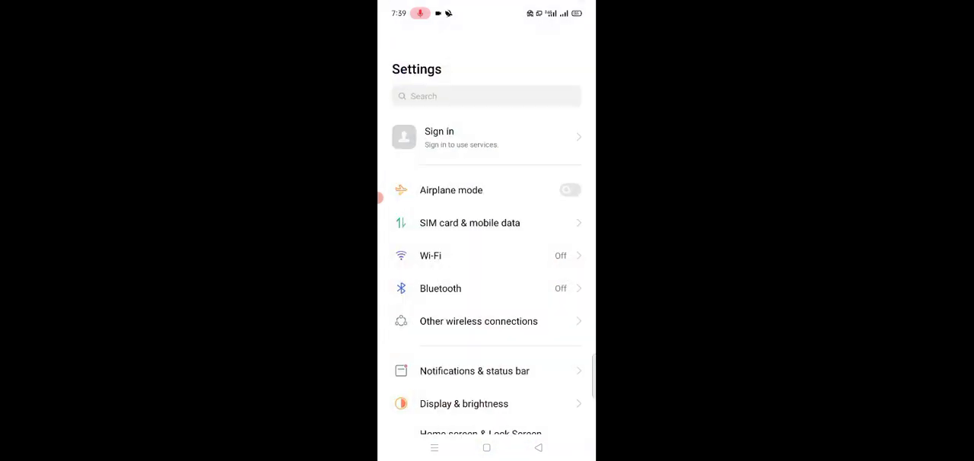
{"action": "scroll", "coordinate": [486, 251], "scroll_direction": "down", "scroll_amount": 2}
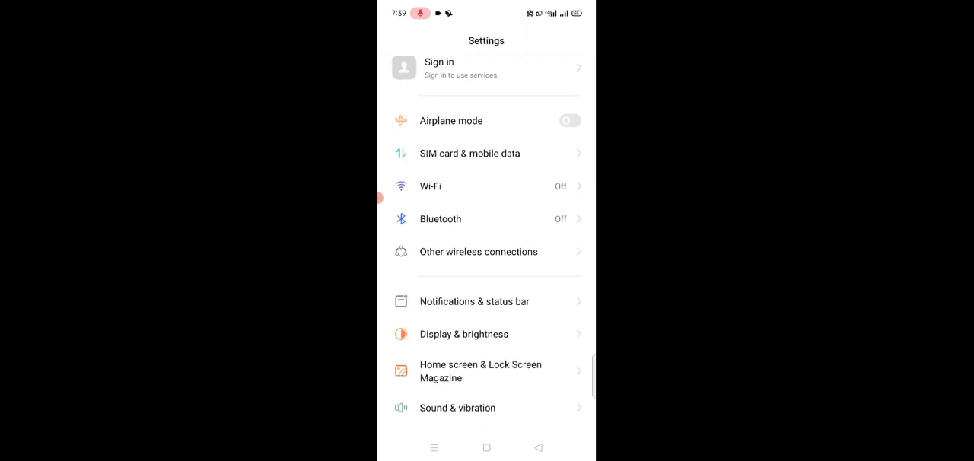
{"action": "scroll", "coordinate": [486, 251], "scroll_direction": "down", "scroll_amount": 5}
{"action": "scroll", "coordinate": [486, 251], "scroll_direction": "down", "scroll_amount": 3}
{"action": "scroll", "coordinate": [486, 251], "scroll_direction": "down", "scroll_amount": 5}
{"action": "scroll", "coordinate": [486, 251], "scroll_direction": "down", "scroll_amount": 3}
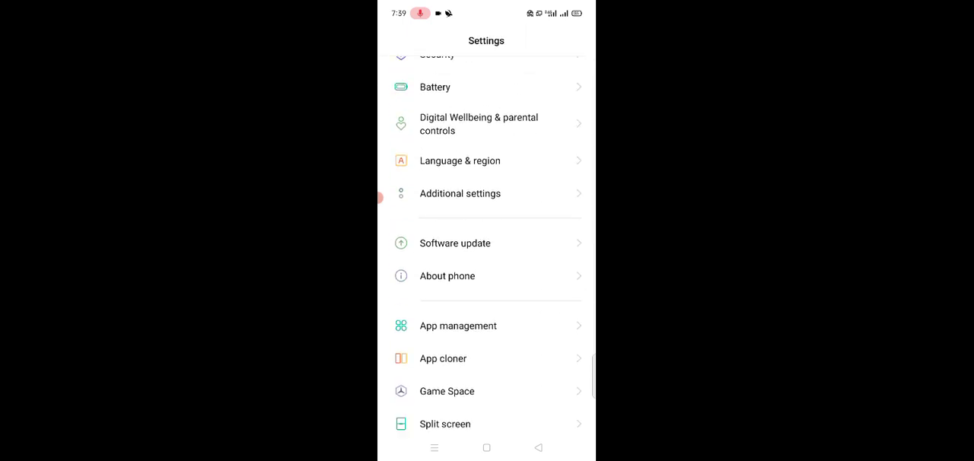
{"action": "scroll", "coordinate": [486, 251], "scroll_direction": "down", "scroll_amount": 4}
{"action": "scroll", "coordinate": [486, 251], "scroll_direction": "down", "scroll_amount": 1}
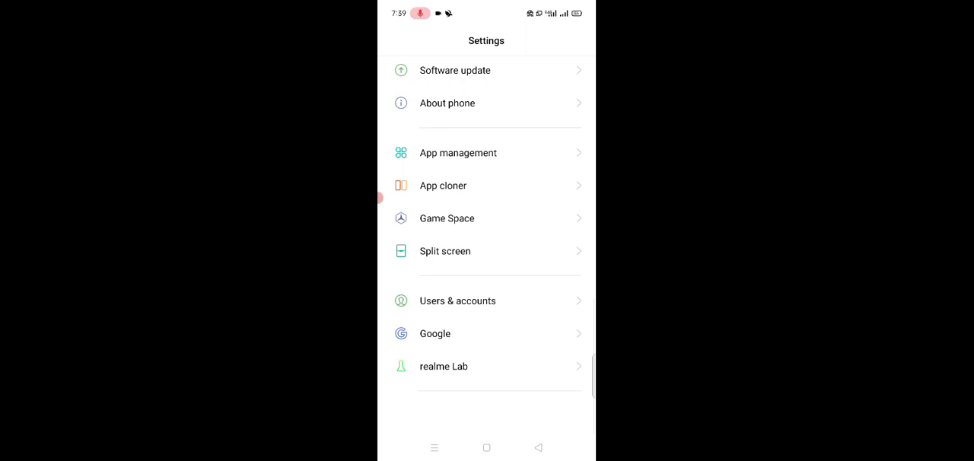
{"action": "scroll", "coordinate": [486, 251], "scroll_direction": "up", "scroll_amount": 3}
{"action": "scroll", "coordinate": [486, 252], "scroll_direction": "up", "scroll_amount": 3}
{"action": "scroll", "coordinate": [486, 251], "scroll_direction": "down", "scroll_amount": 3}
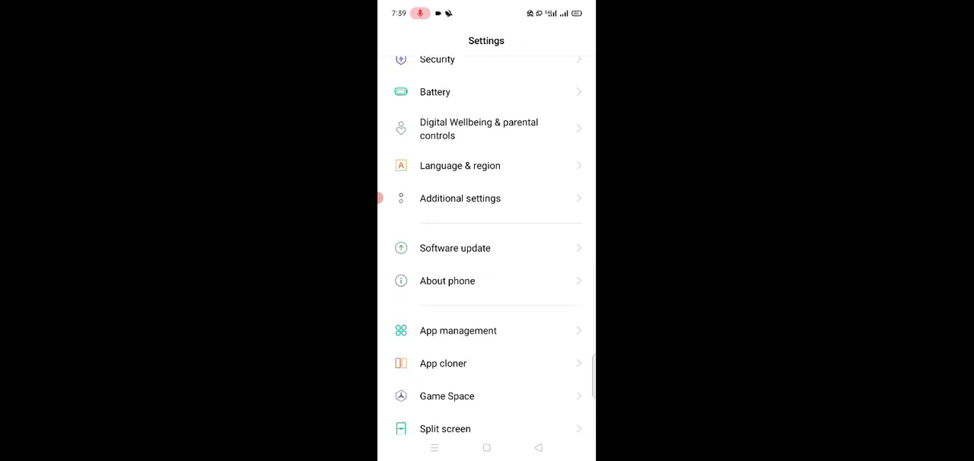
{"action": "scroll", "coordinate": [486, 251], "scroll_direction": "down", "scroll_amount": 5}
{"action": "scroll", "coordinate": [487, 251], "scroll_direction": "down", "scroll_amount": 2}
{"action": "scroll", "coordinate": [486, 251], "scroll_direction": "up", "scroll_amount": 2}
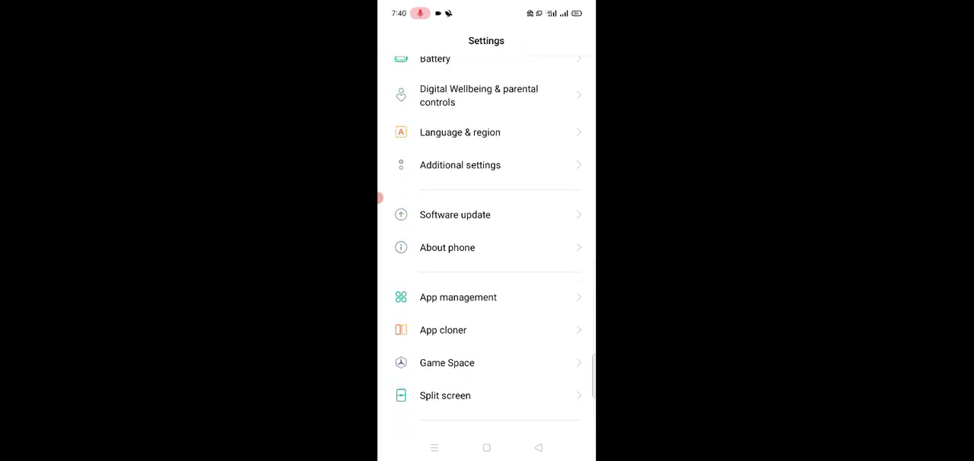
{"action": "scroll", "coordinate": [486, 251], "scroll_direction": "down", "scroll_amount": 2}
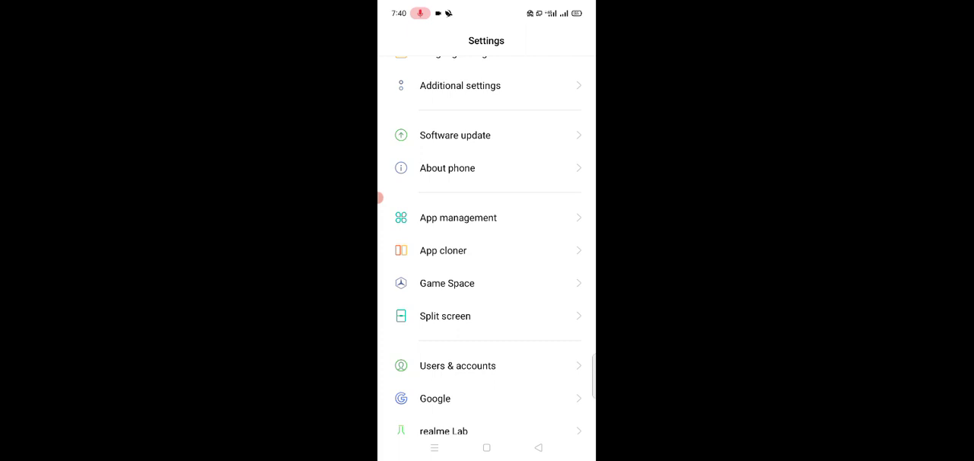
Open App management from the main Settings list
{"action": "left_click", "coordinate": [458, 217]}
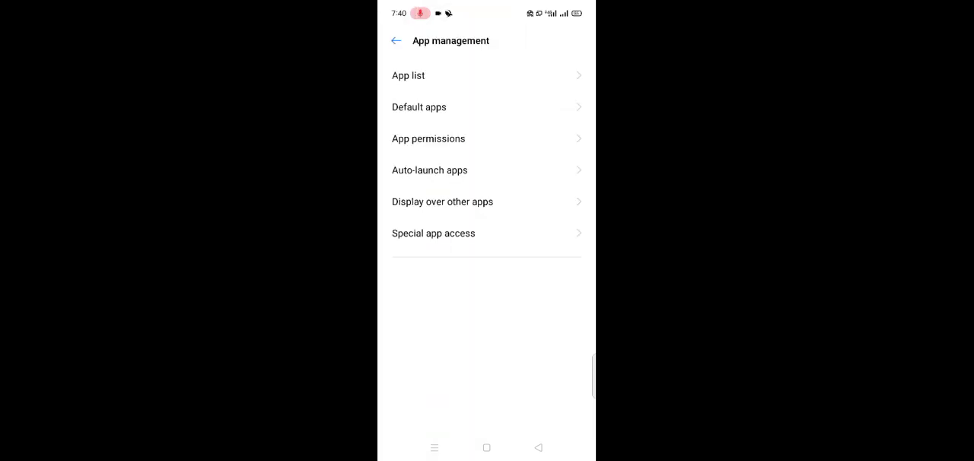
Open the full App list and go to Meta App Installer's info page
{"action": "left_click", "coordinate": [408, 75]}
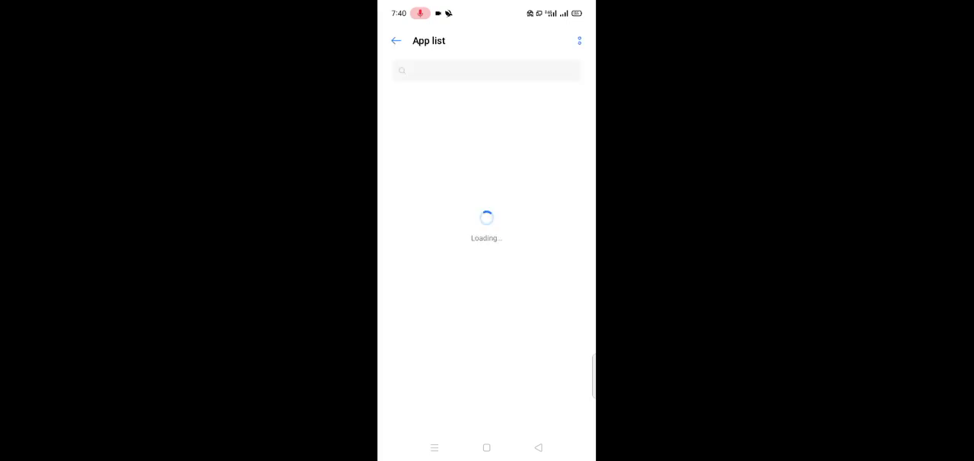
{"action": "scroll", "coordinate": [486, 244], "scroll_direction": "down", "scroll_amount": 10}
{"action": "scroll", "coordinate": [486, 244], "scroll_direction": "down", "scroll_amount": 3}
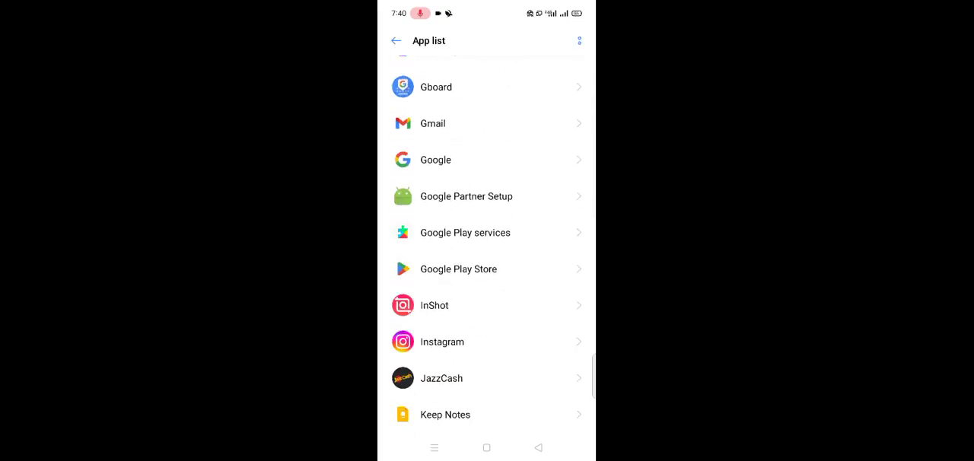
{"action": "scroll", "coordinate": [486, 243], "scroll_direction": "down", "scroll_amount": 3}
{"action": "scroll", "coordinate": [486, 244], "scroll_direction": "down", "scroll_amount": 3}
{"action": "scroll", "coordinate": [486, 244], "scroll_direction": "down", "scroll_amount": 5}
{"action": "scroll", "coordinate": [486, 243], "scroll_direction": "down", "scroll_amount": 2}
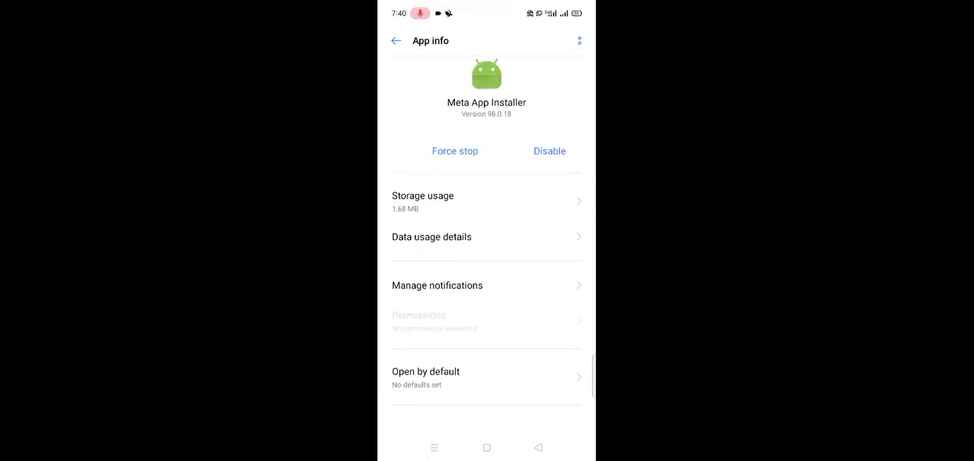
Review Meta App Installer's storage usage and background data usage, then go home
{"action": "left_click", "coordinate": [486, 203]}
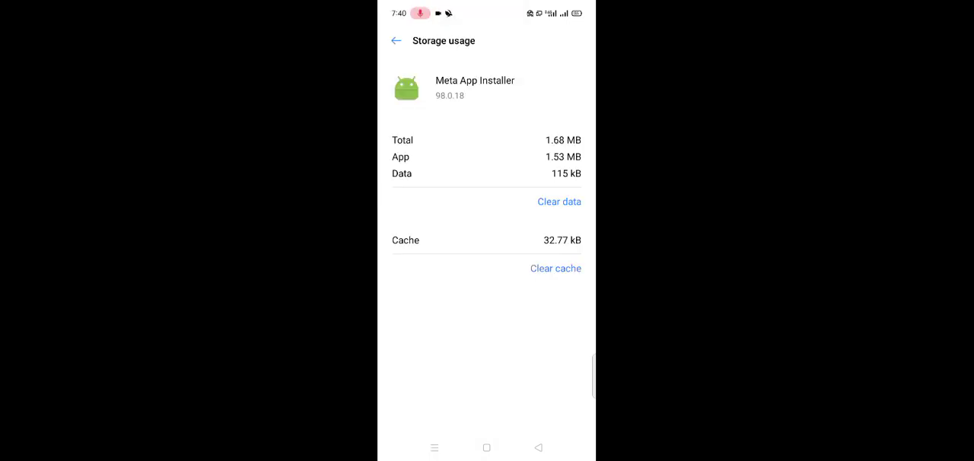
{"action": "left_click", "coordinate": [396, 40]}
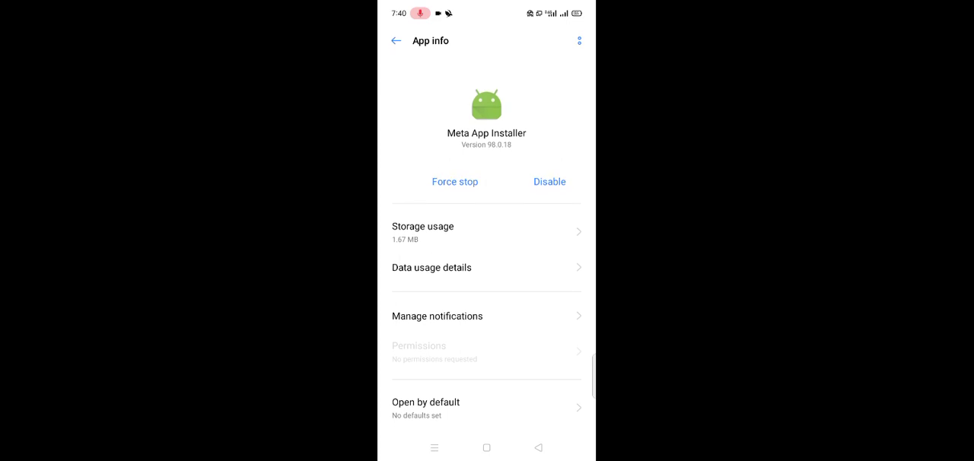
{"action": "left_click", "coordinate": [431, 267]}
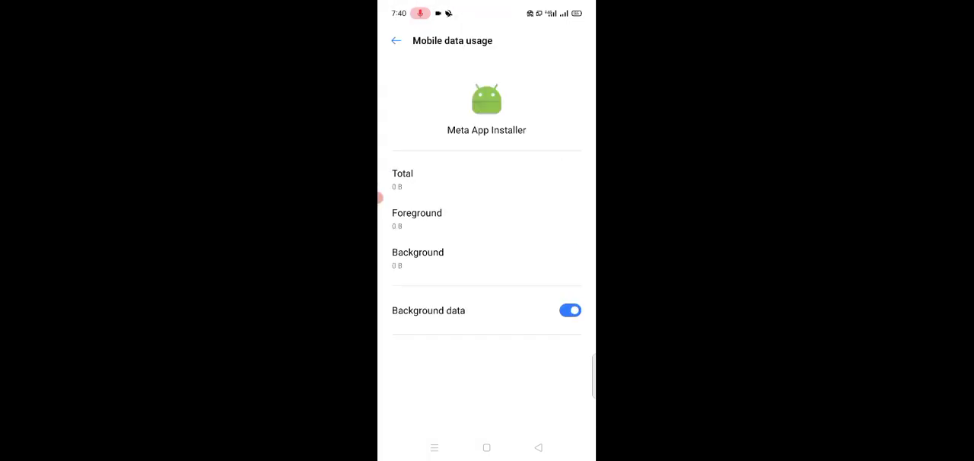
{"action": "left_click", "coordinate": [538, 447]}
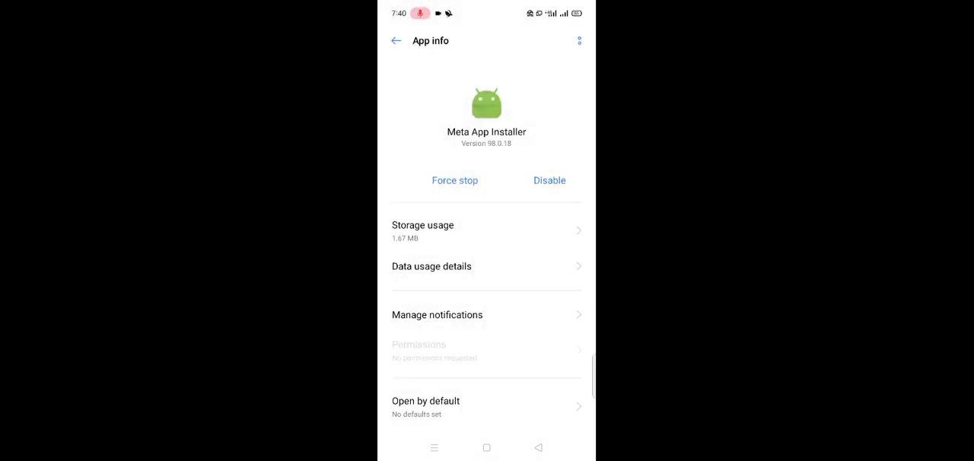
{"action": "left_click", "coordinate": [486, 447]}
Swipe through the app drawer to reach Play Store for a pubg search
{"action": "left_click_drag", "start_coordinate": [486, 365], "coordinate": [486, 153]}
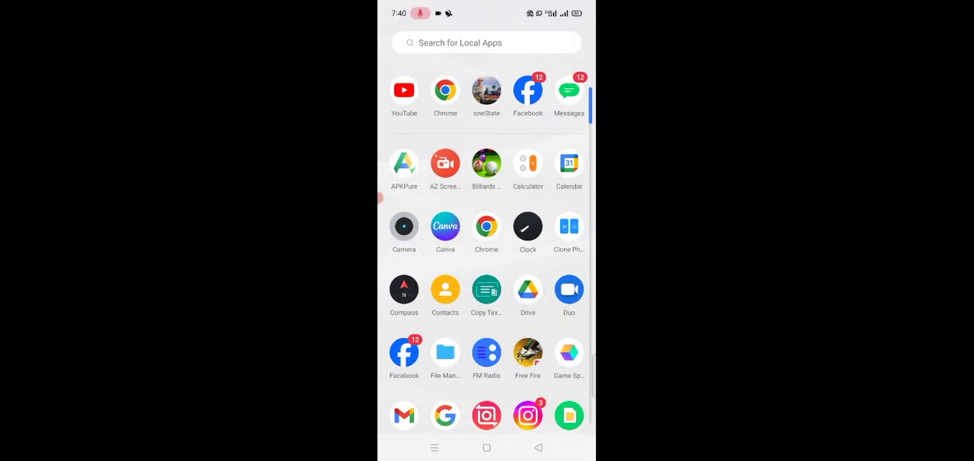
{"action": "left_click_drag", "start_coordinate": [486, 228], "coordinate": [486, 297]}
{"action": "left_click_drag", "start_coordinate": [486, 343], "coordinate": [486, 114]}
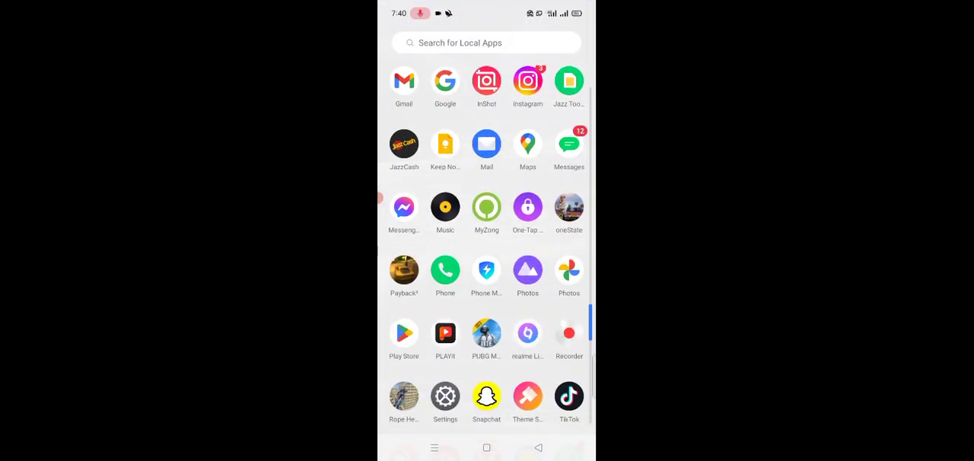
{"action": "left_click_drag", "start_coordinate": [486, 304], "coordinate": [486, 152]}
{"action": "scroll", "coordinate": [486, 243], "scroll_direction": "up", "scroll_amount": 5}
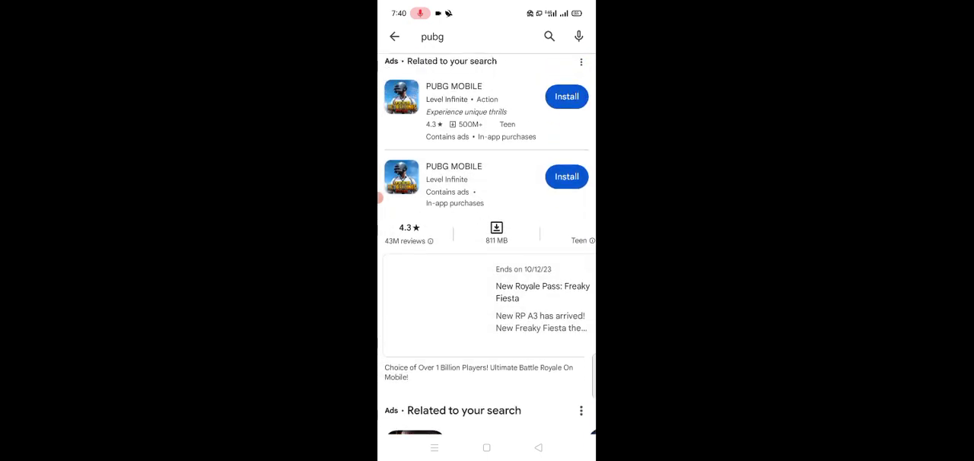
{"action": "scroll", "coordinate": [487, 244], "scroll_direction": "down", "scroll_amount": 2}
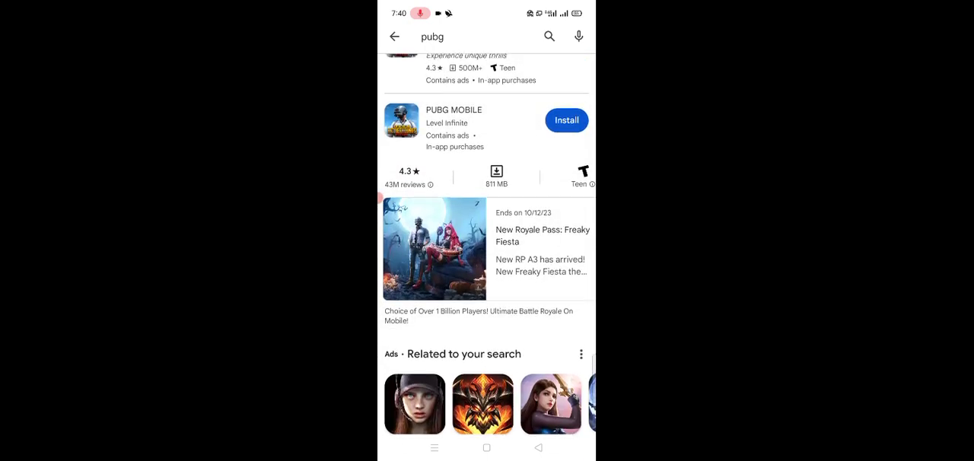
{"action": "scroll", "coordinate": [487, 244], "scroll_direction": "up", "scroll_amount": 1}
{"action": "scroll", "coordinate": [486, 244], "scroll_direction": "down", "scroll_amount": 2}
{"action": "scroll", "coordinate": [487, 243], "scroll_direction": "up", "scroll_amount": 1}
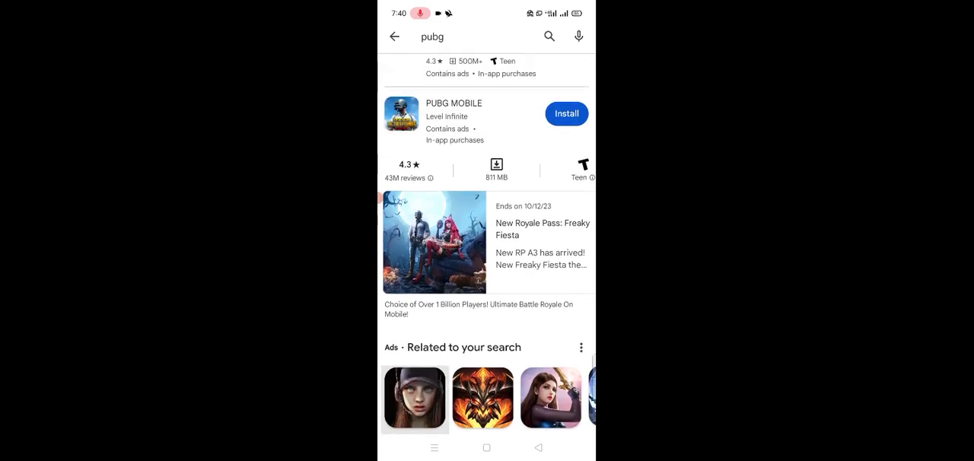
{"action": "scroll", "coordinate": [487, 243], "scroll_direction": "down", "scroll_amount": 3}
{"action": "scroll", "coordinate": [487, 243], "scroll_direction": "down", "scroll_amount": 2}
{"action": "scroll", "coordinate": [487, 243], "scroll_direction": "up", "scroll_amount": 2}
{"action": "scroll", "coordinate": [487, 243], "scroll_direction": "down", "scroll_amount": 5}
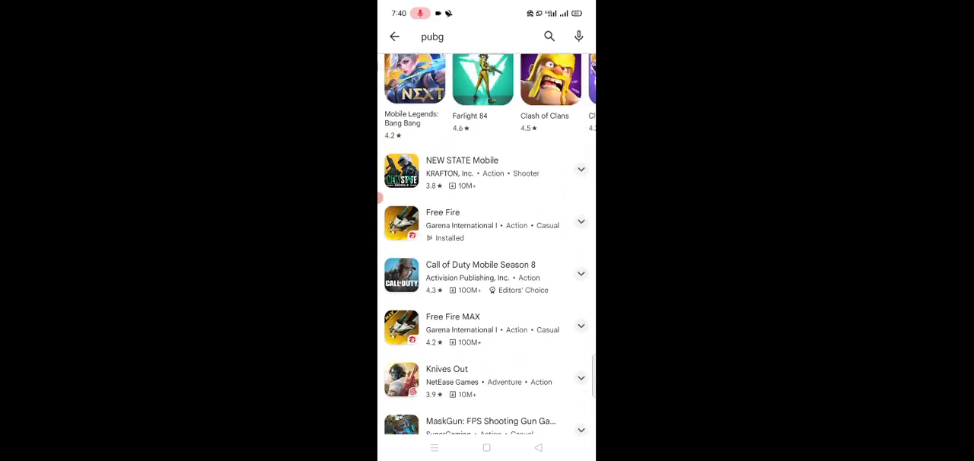
{"action": "scroll", "coordinate": [487, 243], "scroll_direction": "up", "scroll_amount": 2}
{"action": "scroll", "coordinate": [487, 244], "scroll_direction": "down", "scroll_amount": 2}
{"action": "scroll", "coordinate": [486, 243], "scroll_direction": "down", "scroll_amount": 4}
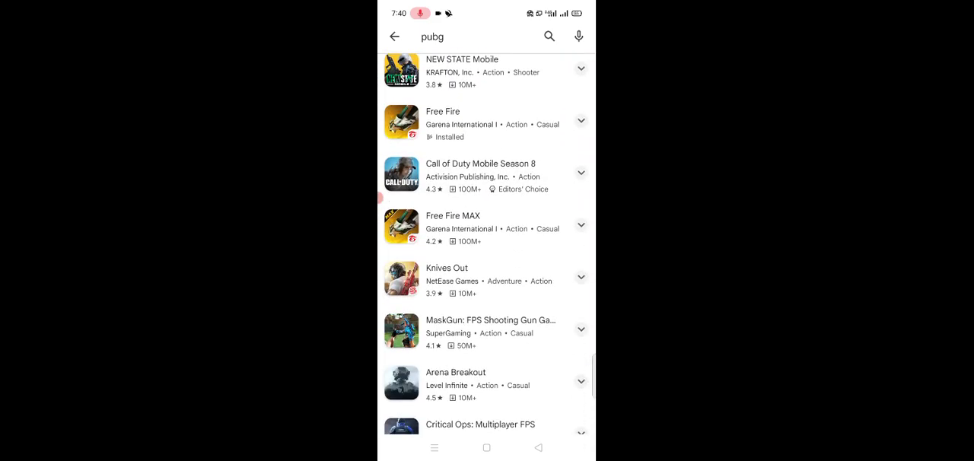
Leave the pubg results for the home screen and tap an item there
{"action": "left_click", "coordinate": [486, 448]}
{"action": "left_click", "coordinate": [388, 198]}
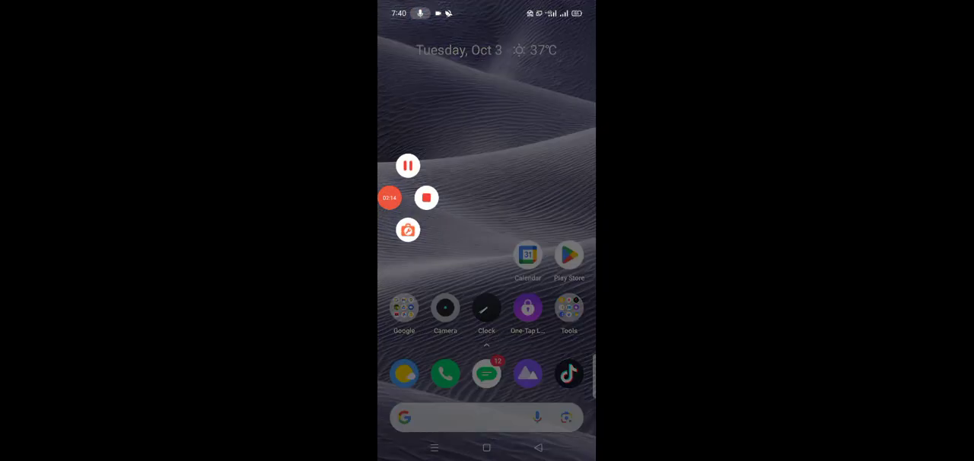